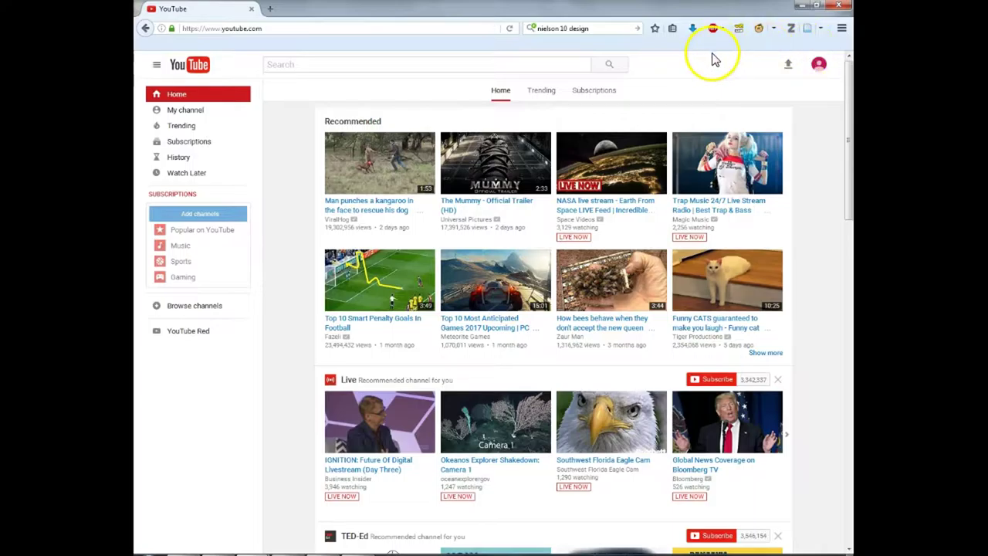
Open Creator Studio from the account avatar menu.
{"action": "left_click", "coordinate": [820, 66]}
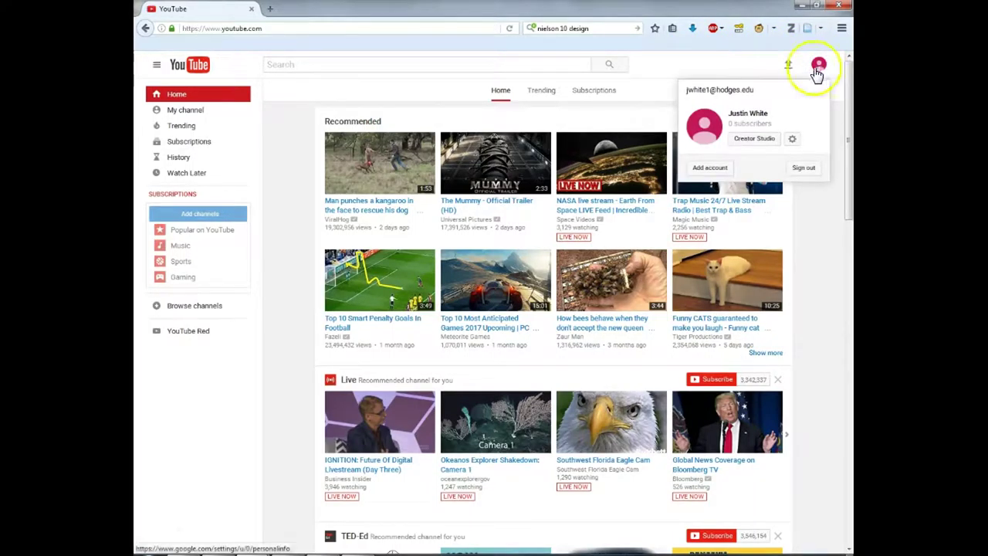
{"action": "left_click", "coordinate": [758, 145]}
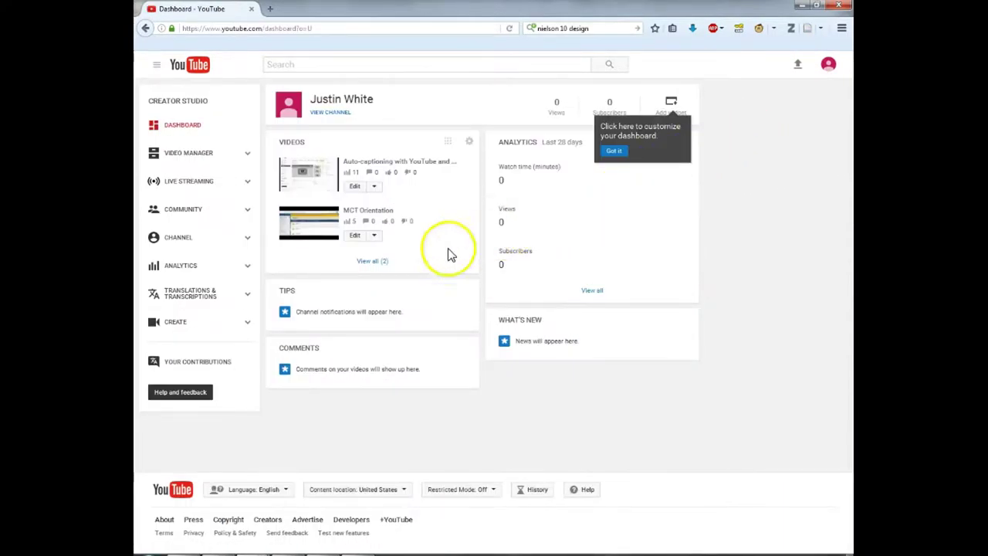
Open MCT Orientation for editing and start adding a new subtitle track.
{"action": "left_click", "coordinate": [356, 238]}
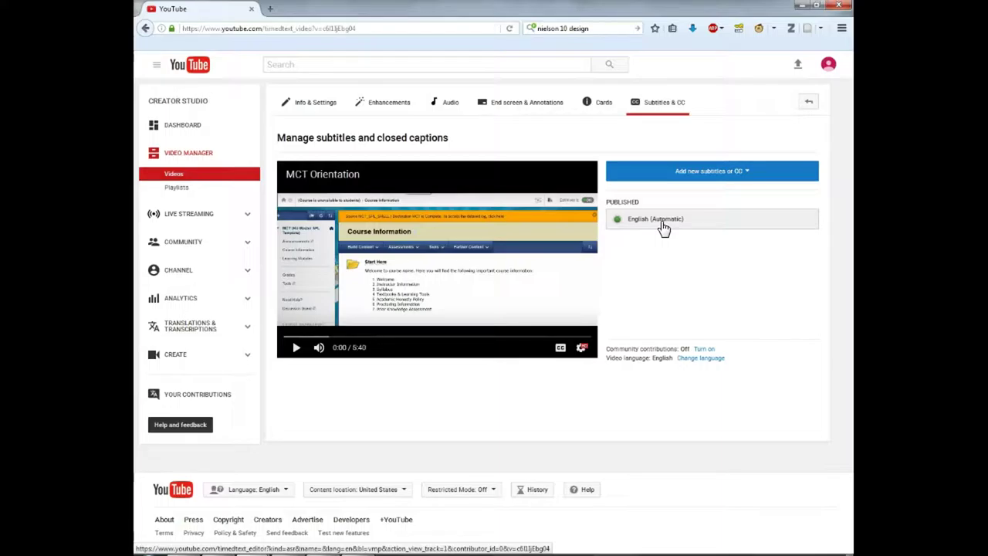
{"action": "left_click", "coordinate": [685, 176]}
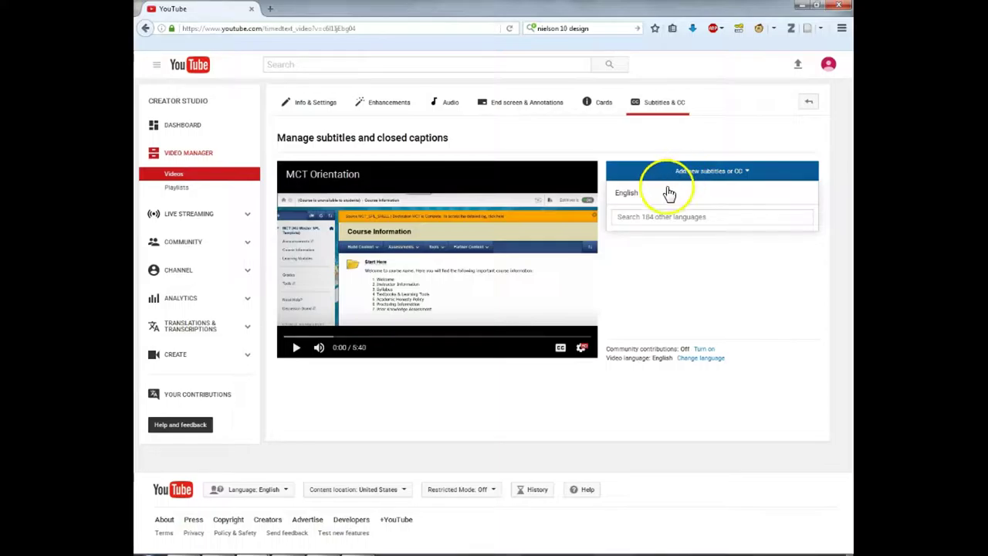
Create an English caption track using Transcribe and auto-sync.
{"action": "left_click", "coordinate": [656, 197]}
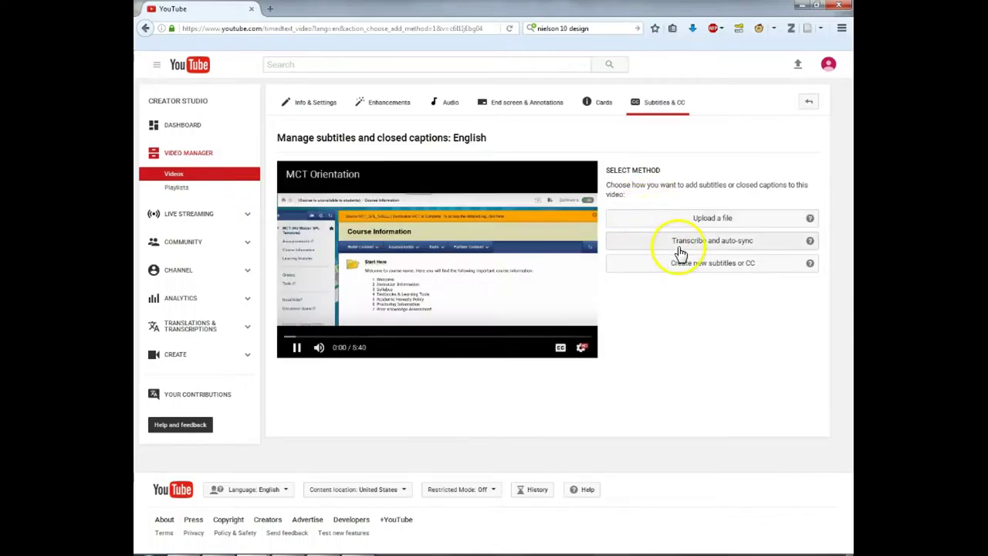
{"action": "left_click", "coordinate": [680, 252]}
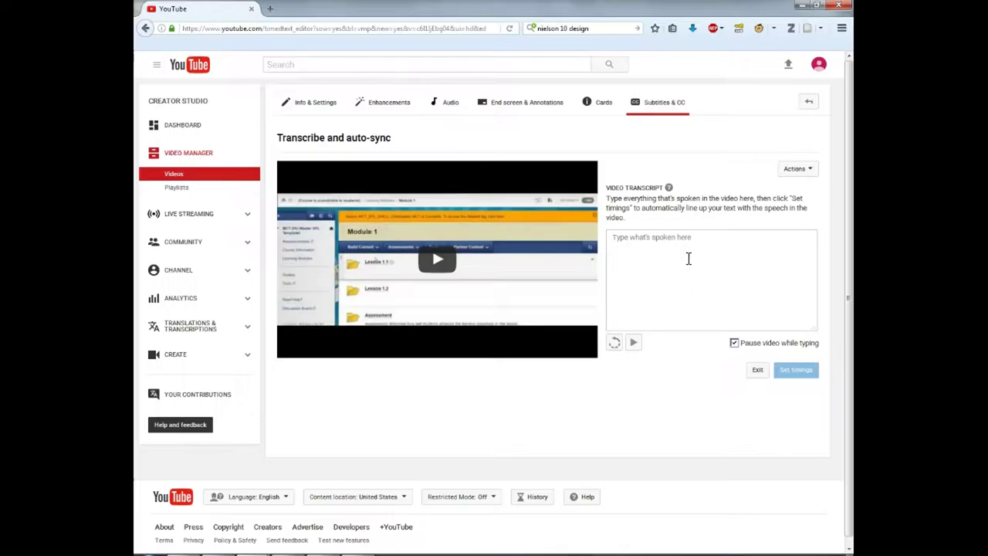
{"action": "left_click", "coordinate": [695, 250]}
Play the video and type its opening narration, beginning 'Over the past few weeks, this template…', then pause.
{"action": "left_click", "coordinate": [451, 273]}
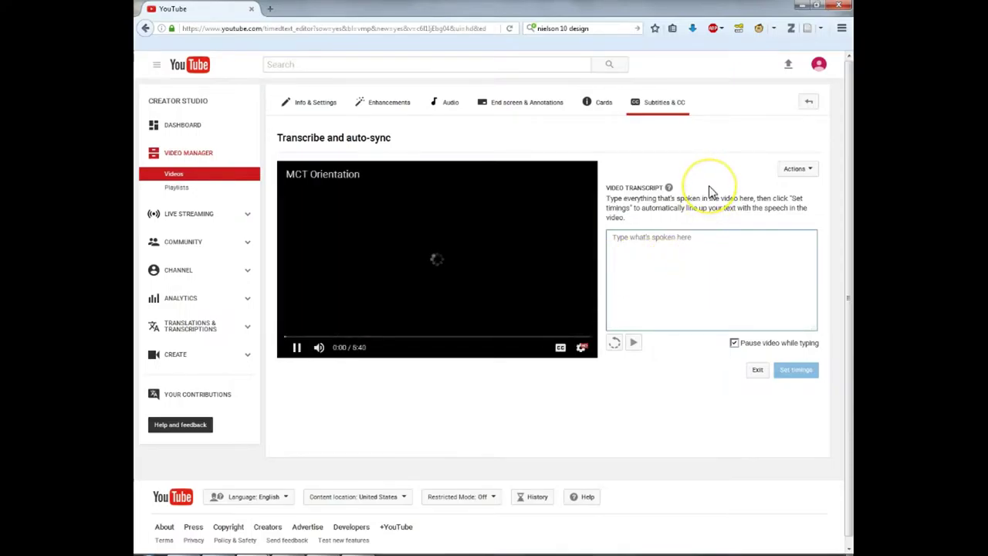
{"action": "type", "text": "Welcome to"}
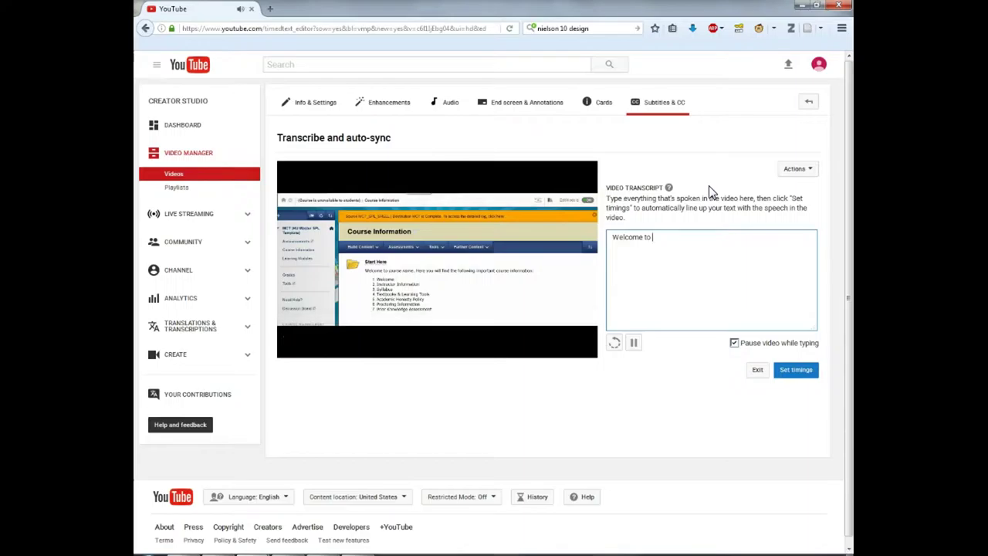
{"action": "type", "text": " an overview"}
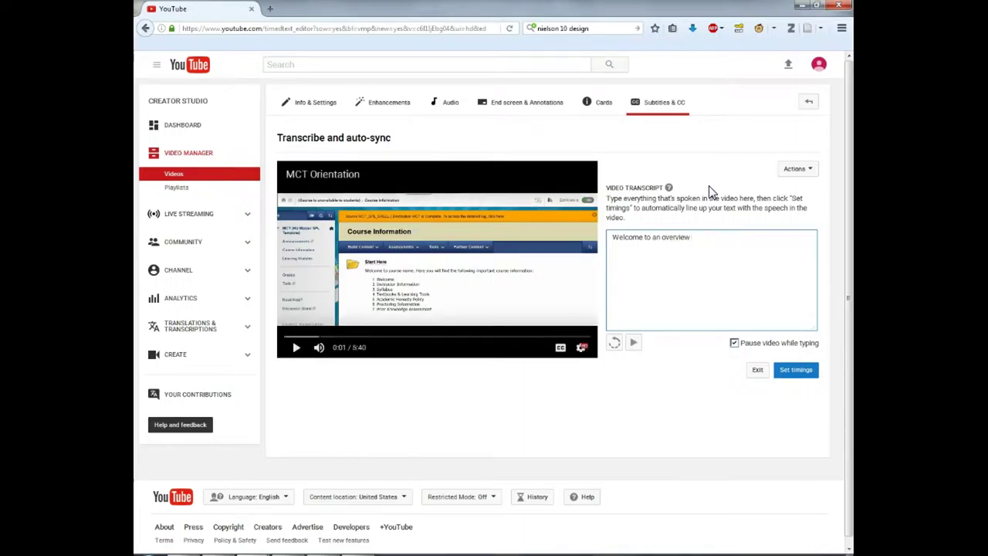
{"action": "type", "text": " of"}
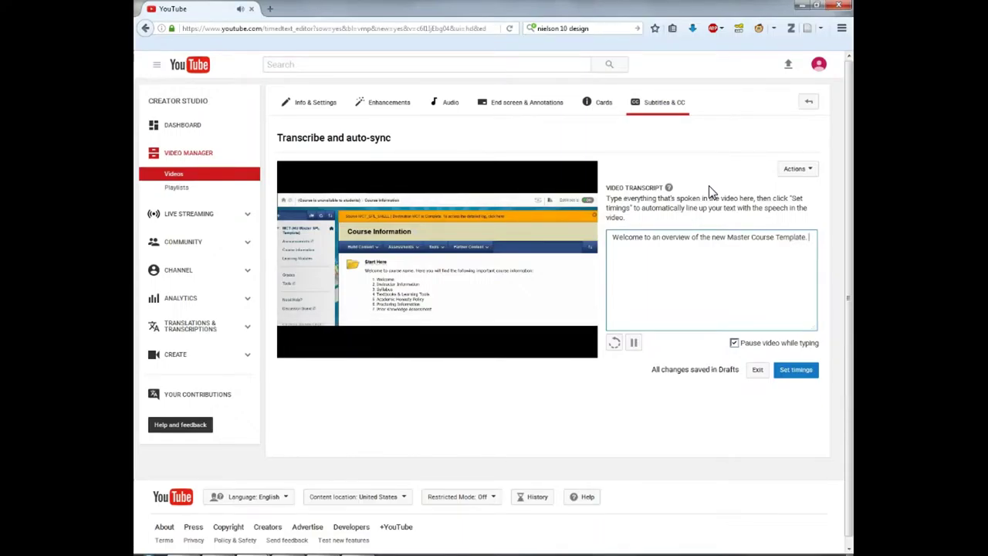
{"action": "type", "text": "Over the past few weeks, this template has been modified and drafted to meet the needs of all formats that you may teach in."}
{"action": "left_click", "coordinate": [423, 281]}
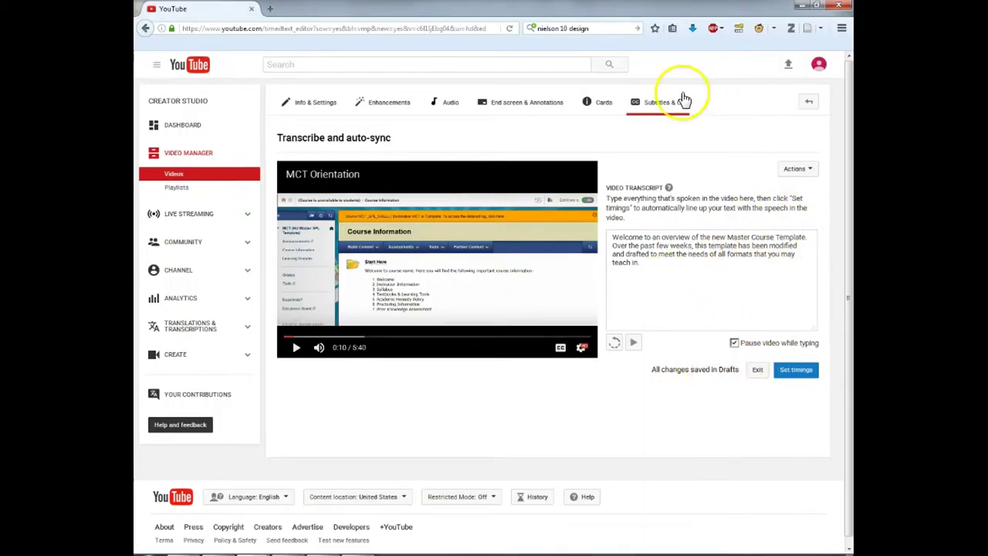
Reopen the English transcript draft, run Set timings, and open the synced draft.
{"action": "left_click", "coordinate": [654, 104]}
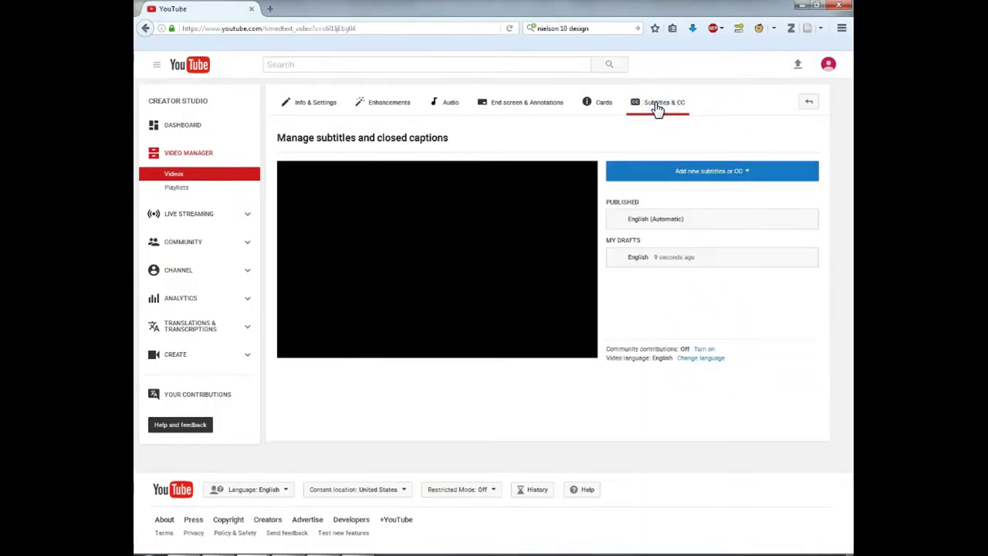
{"action": "left_click", "coordinate": [647, 262]}
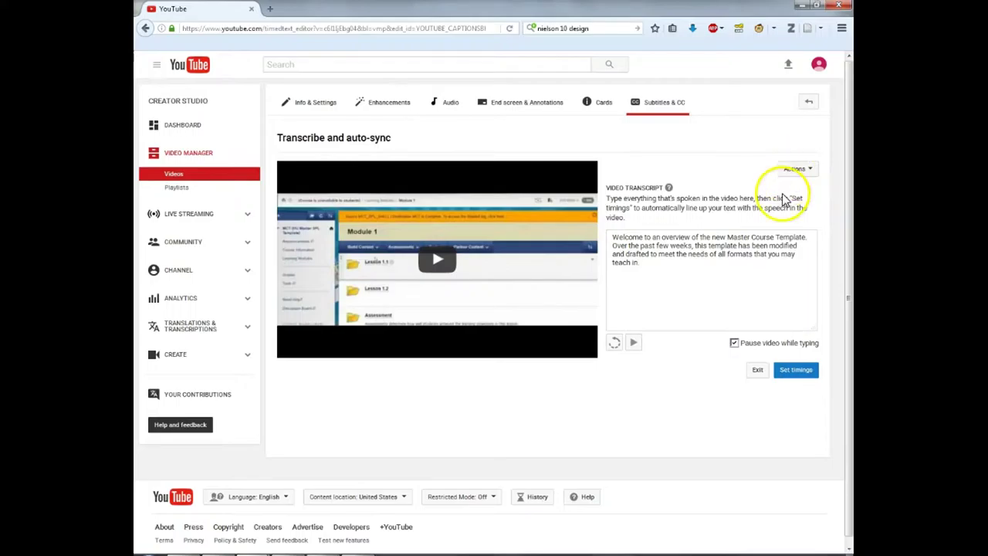
{"action": "left_click", "coordinate": [798, 373]}
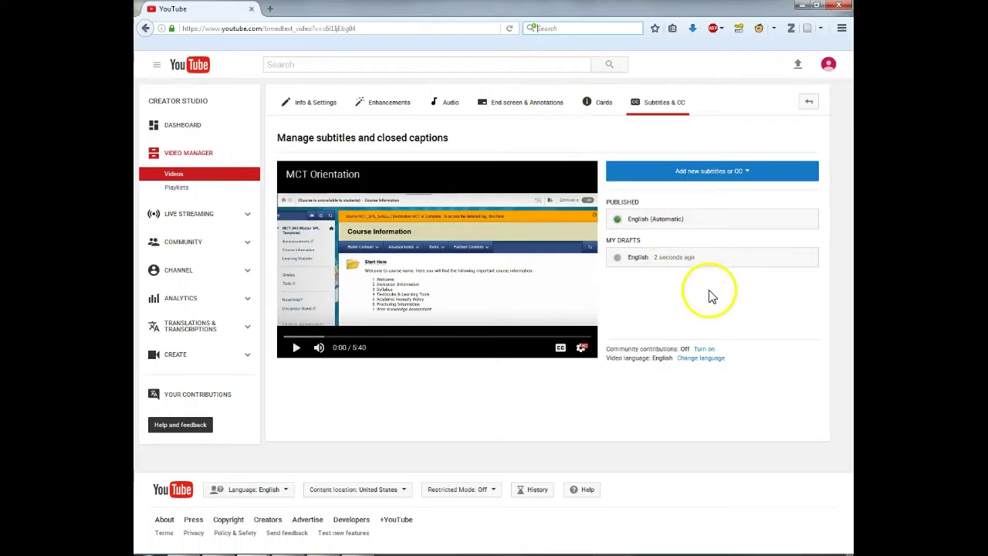
{"action": "left_click", "coordinate": [661, 265]}
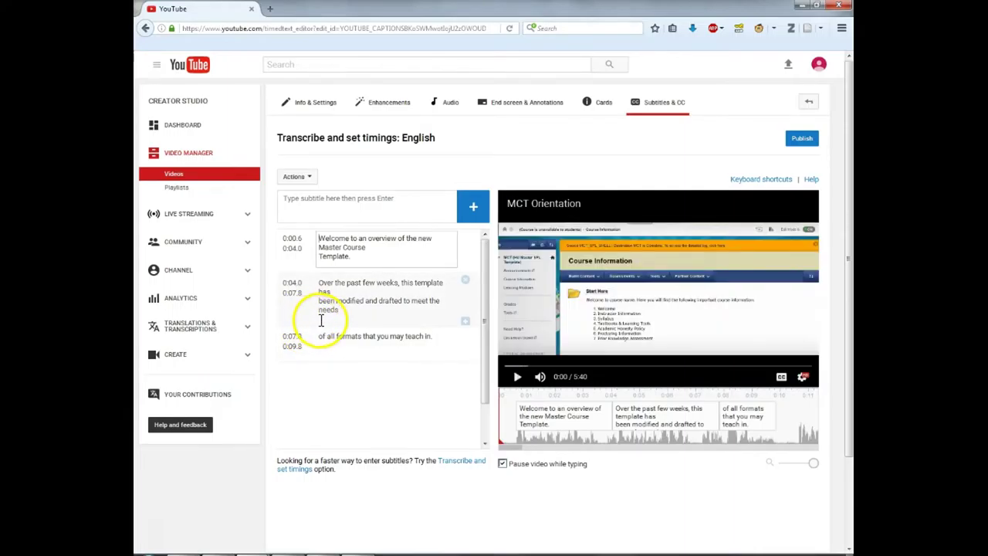
Play the timed English draft to check caption timing, then publish it.
{"action": "left_click", "coordinate": [518, 377]}
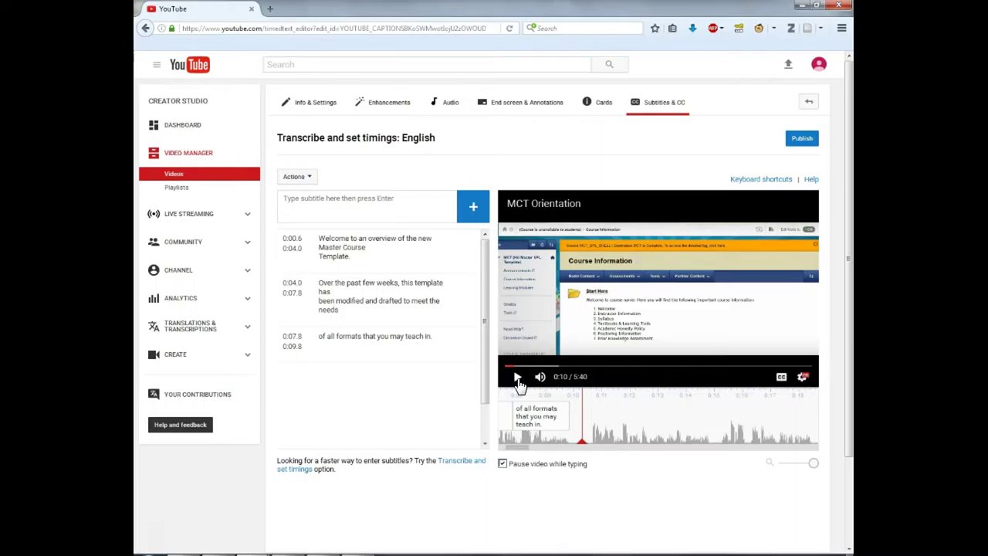
{"action": "left_click", "coordinate": [803, 139]}
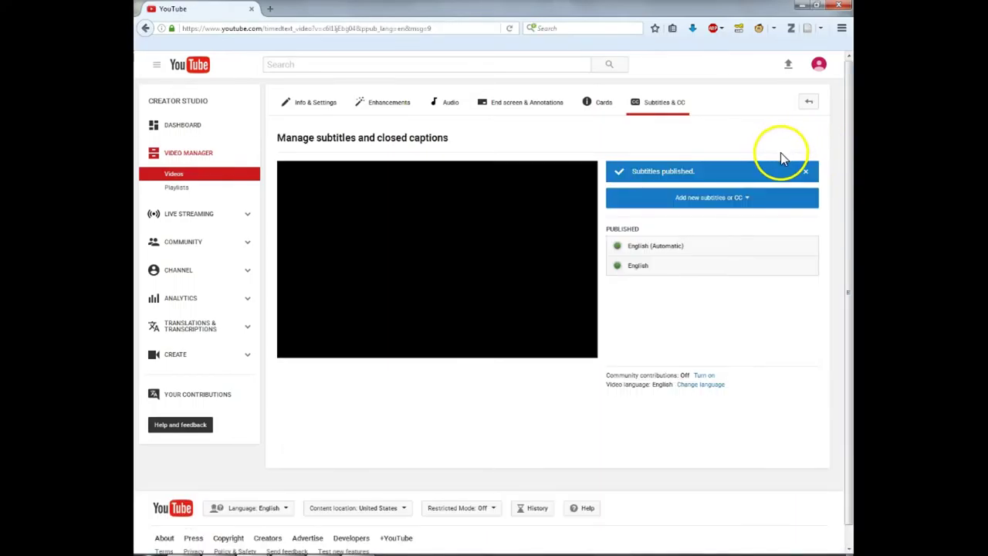
Unpublish the English (Automatic) captions, publish the change, and return to the video list.
{"action": "left_click", "coordinate": [653, 247]}
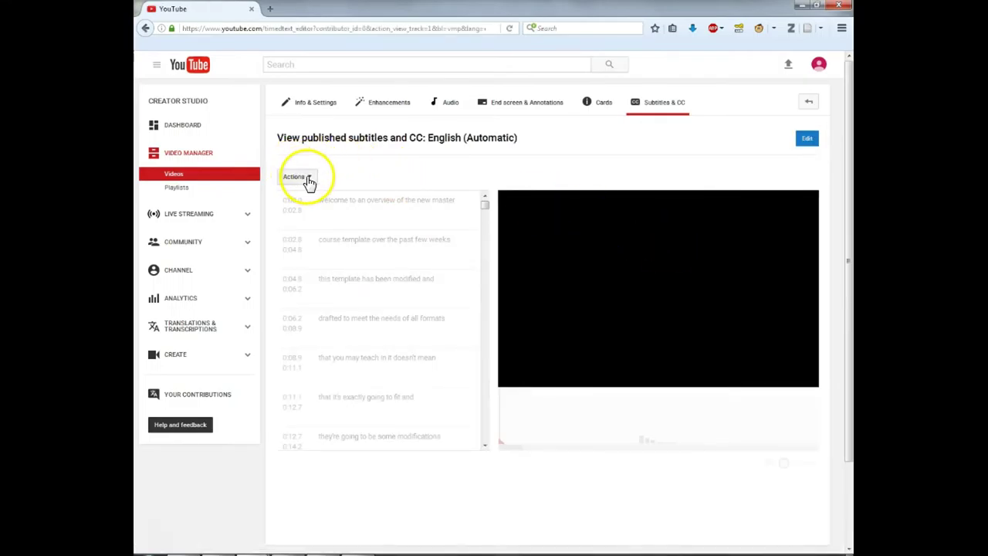
{"action": "left_click", "coordinate": [308, 178]}
{"action": "left_click", "coordinate": [303, 198]}
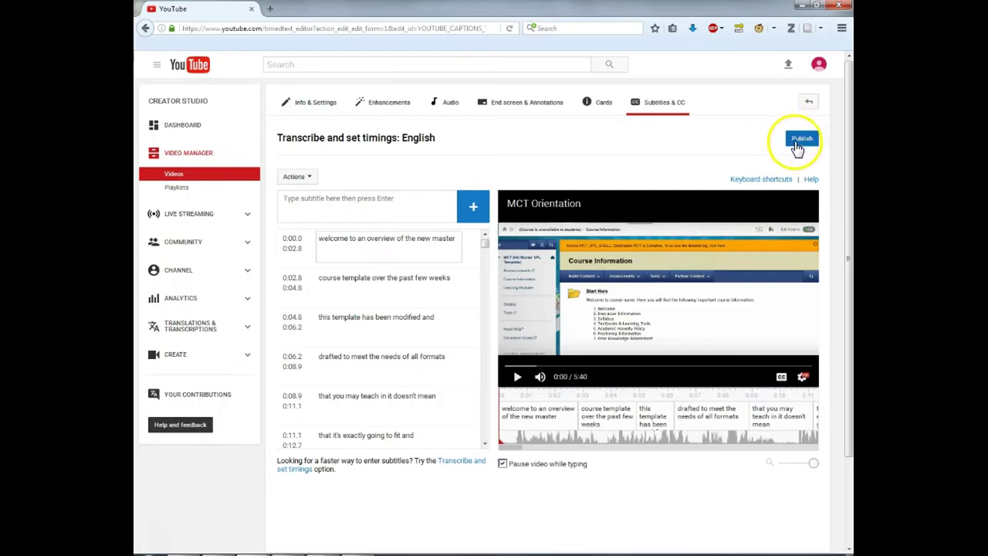
{"action": "left_click", "coordinate": [798, 144]}
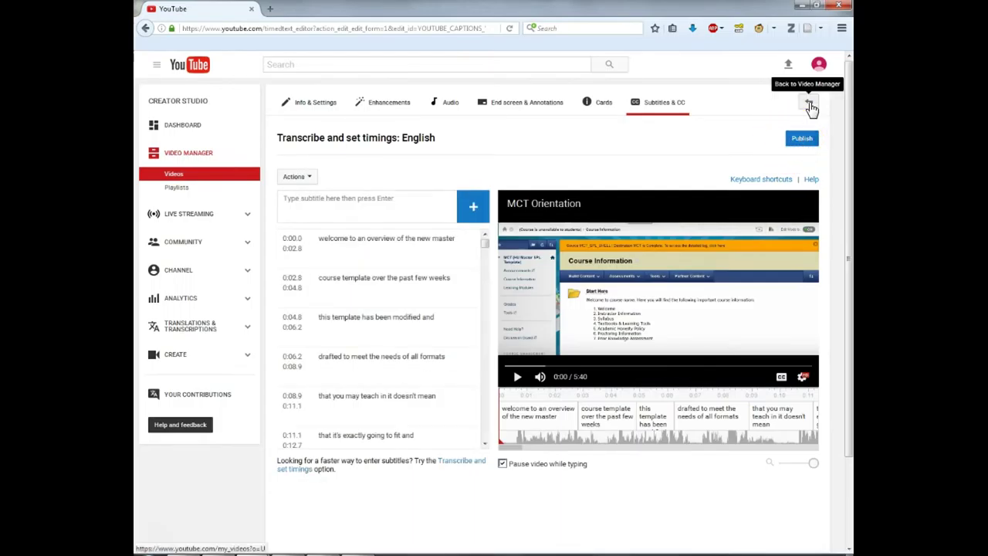
{"action": "left_click", "coordinate": [810, 105]}
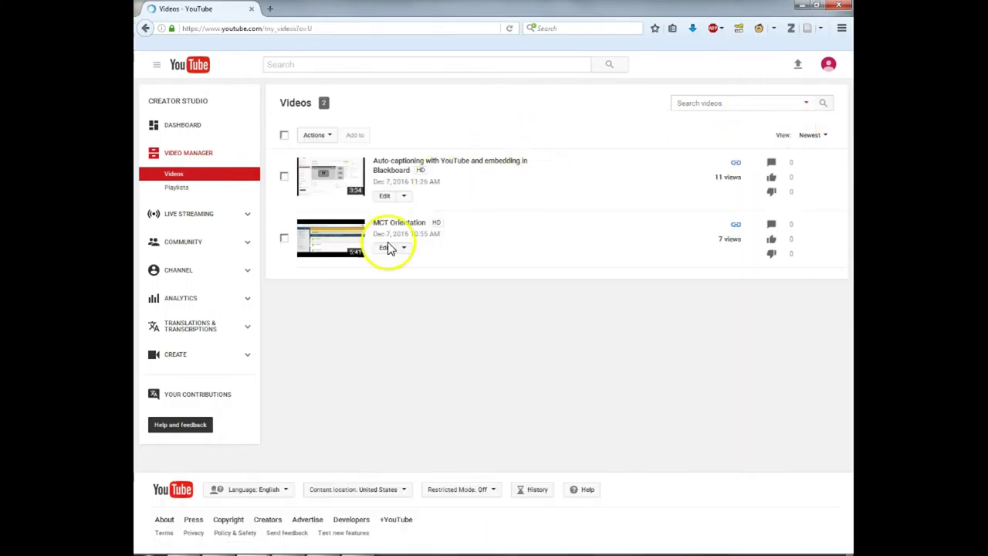
Reopen MCT Orientation's edit page and view its subtitle tracks.
{"action": "left_click", "coordinate": [383, 250]}
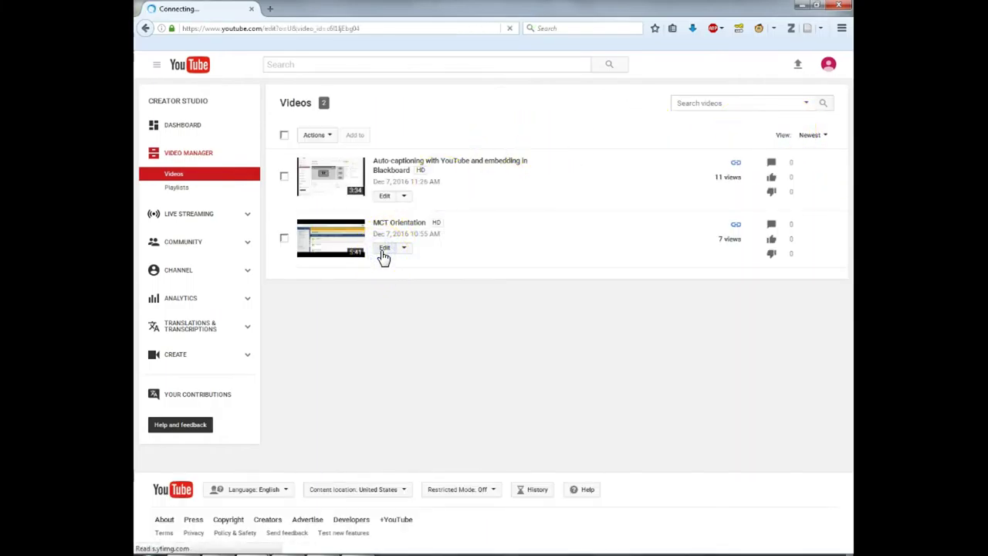
{"action": "left_click", "coordinate": [653, 104]}
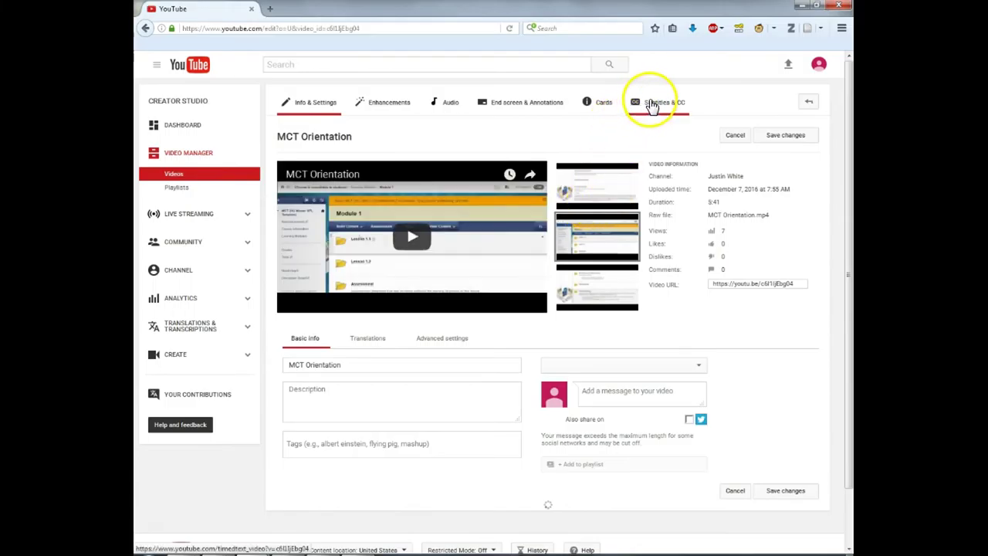